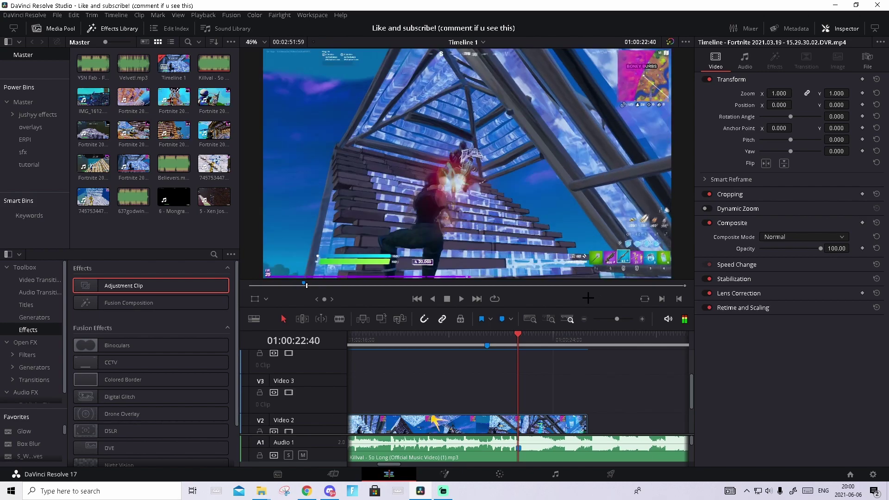
# Step: Step to the impact frame and drop an Adjustment Clip onto Video 3 above the footage
pyautogui.press('Right')
pyautogui.press('Left')
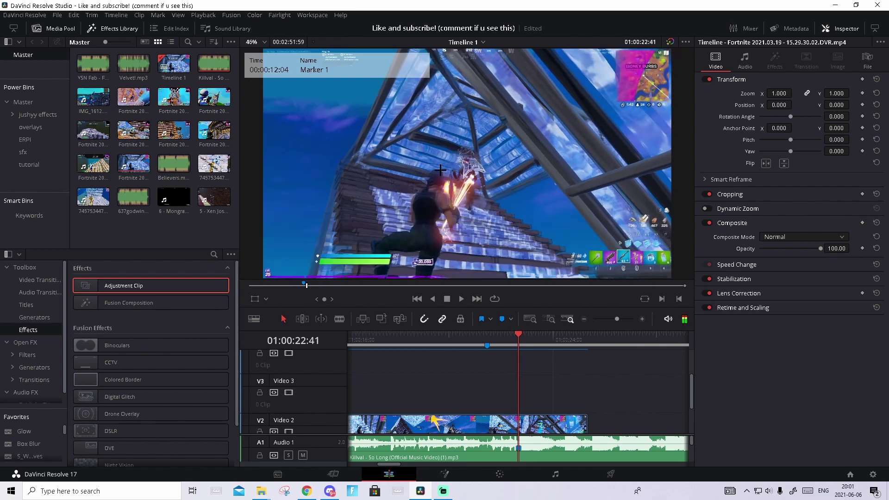
pyautogui.press('Right')
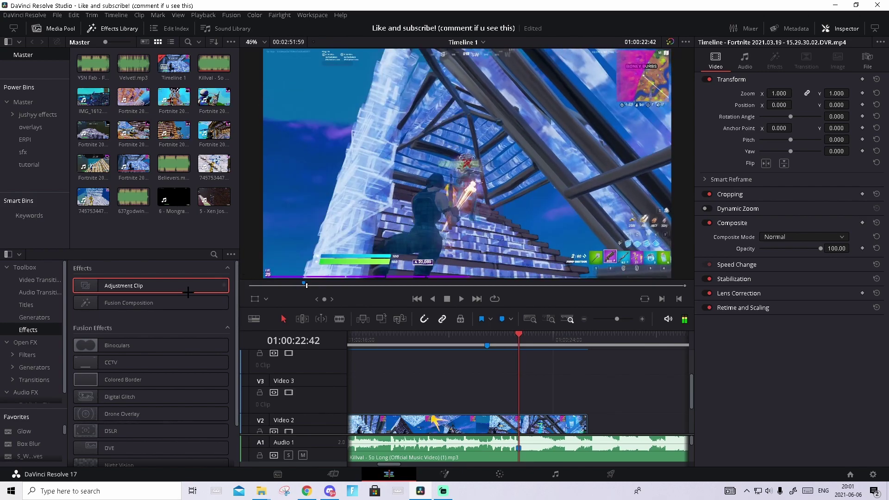
pyautogui.moveTo(111, 286); pyautogui.dragTo(390, 386)
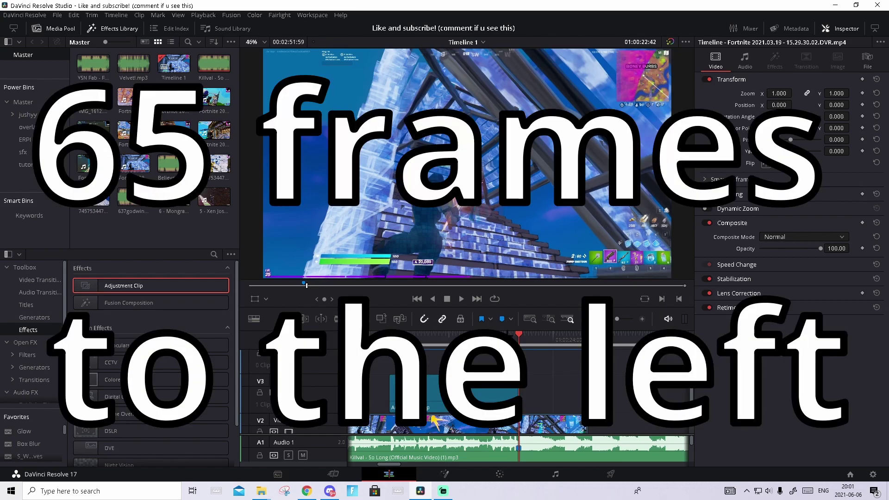
# Step: Trim the adjustment clip to start at Marker 1 (01:00:21:28), then search Open FX
pyautogui.moveTo(515, 337); pyautogui.dragTo(487, 369)
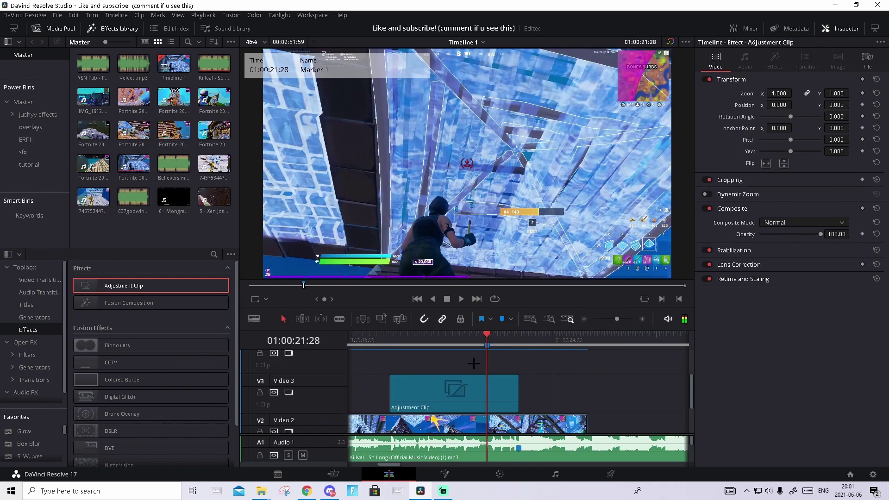
pyautogui.moveTo(390, 402); pyautogui.dragTo(488, 396)
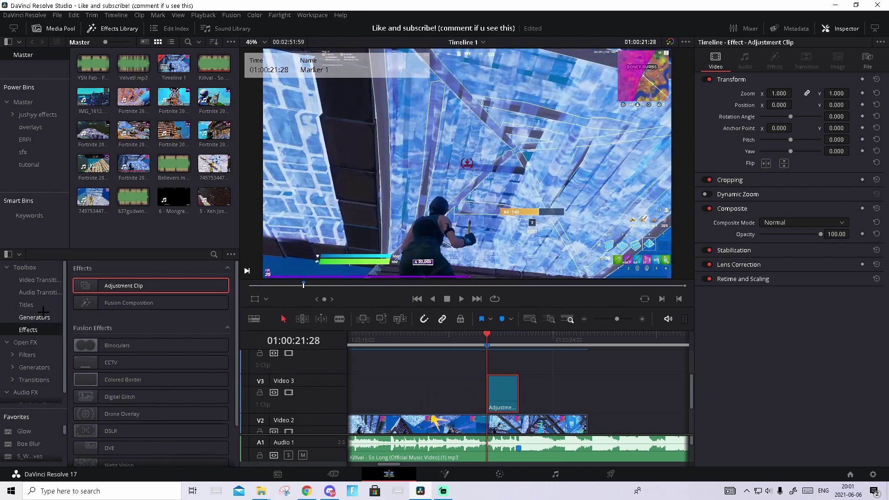
pyautogui.click(25, 342)
pyautogui.click(214, 254)
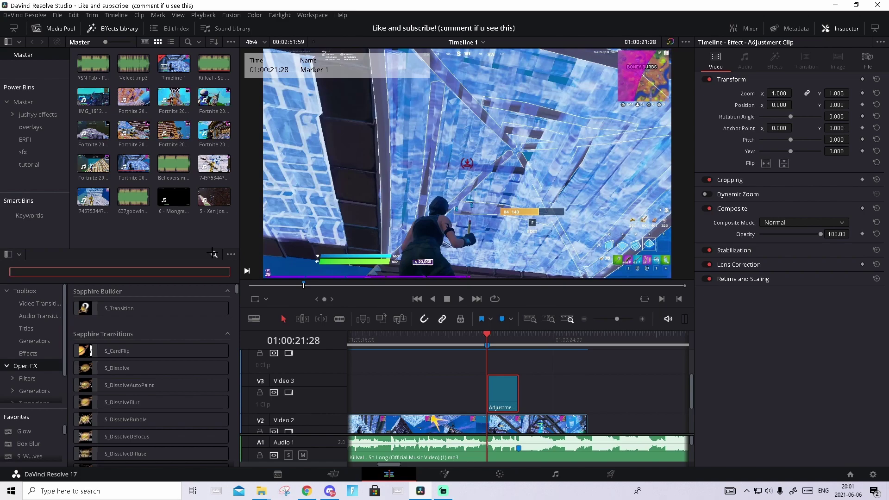
# Step: Filter effects by 'looks' and apply RG Magic Bullet Looks to the adjustment clip
pyautogui.write('looks')
pyautogui.moveTo(111, 308); pyautogui.dragTo(490, 398)
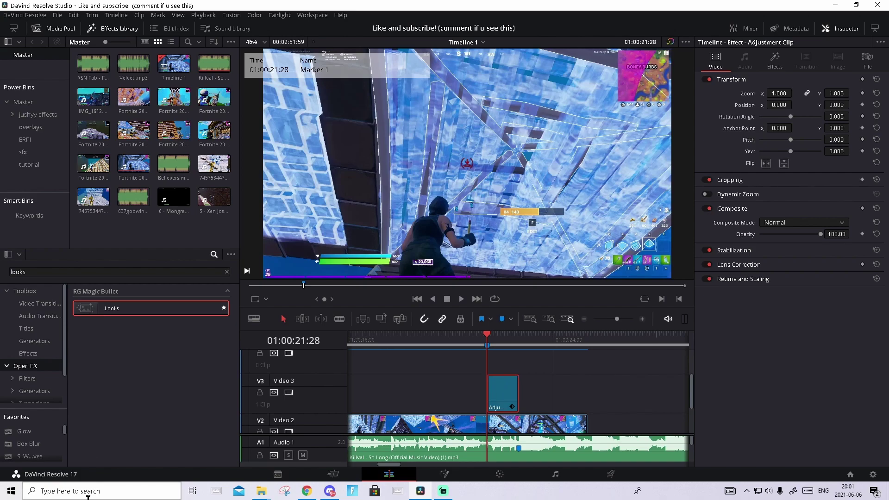
pyautogui.click(71, 495)
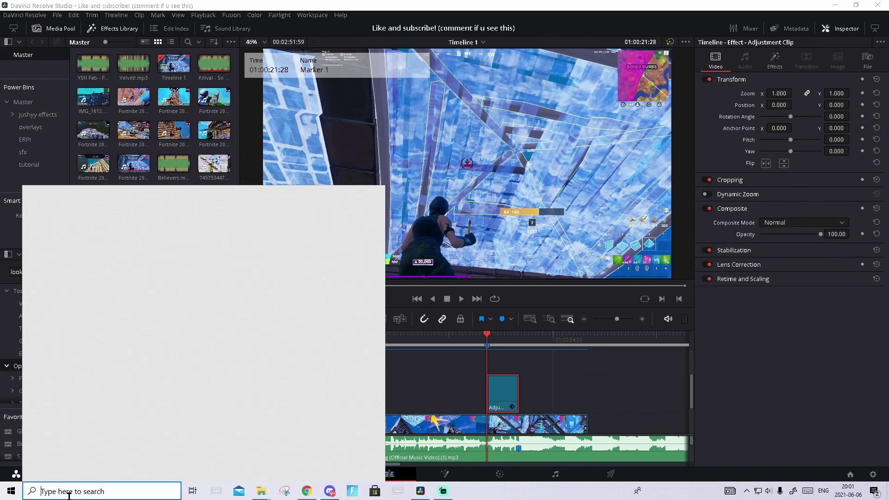
pyautogui.write('%')
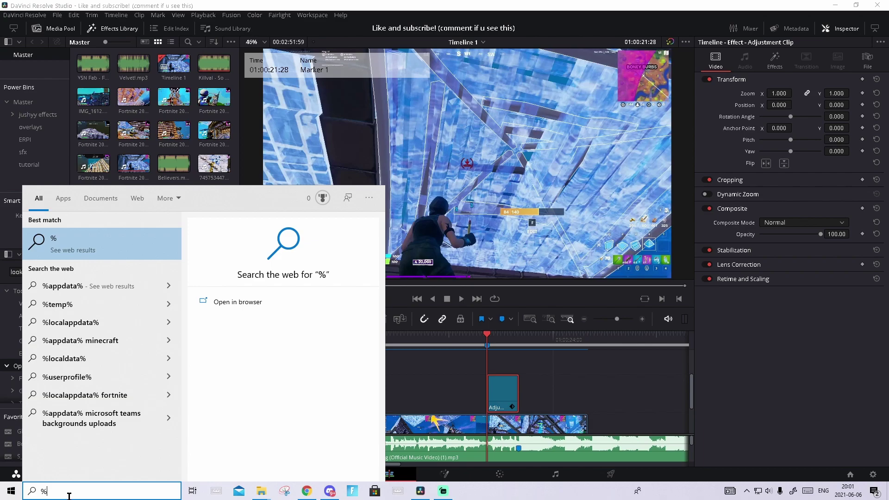
pyautogui.write('localapp')
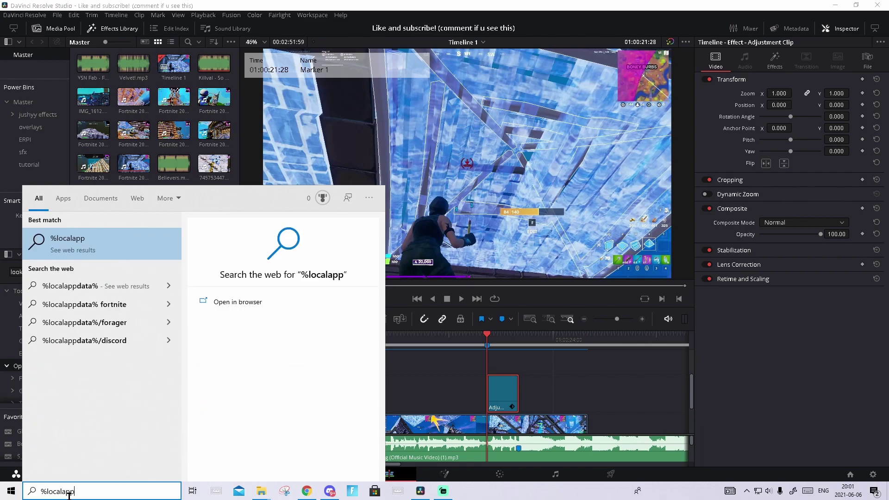
pyautogui.write('data%')
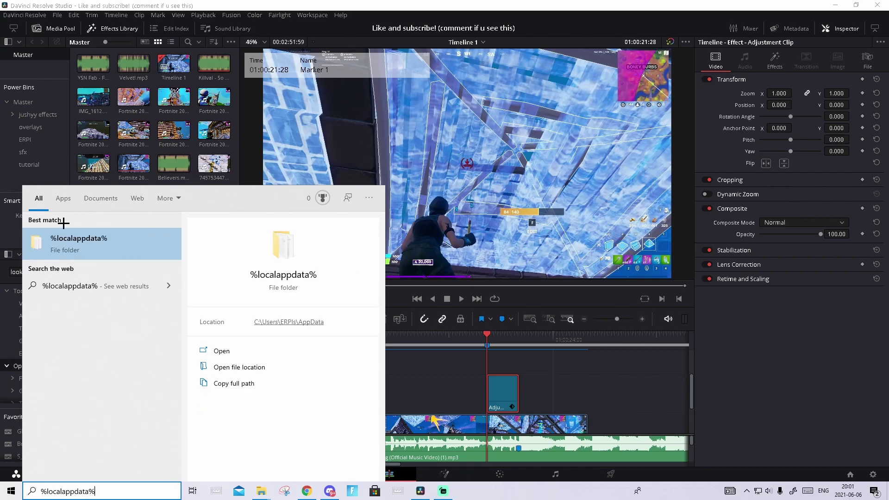
pyautogui.click(63, 232)
pyautogui.scroll(-5, 324, 268)
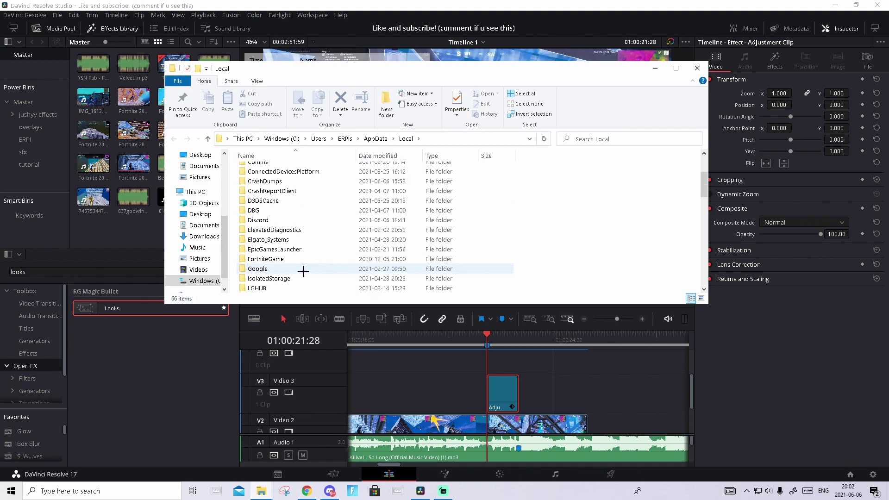
pyautogui.scroll(-3, 288, 275)
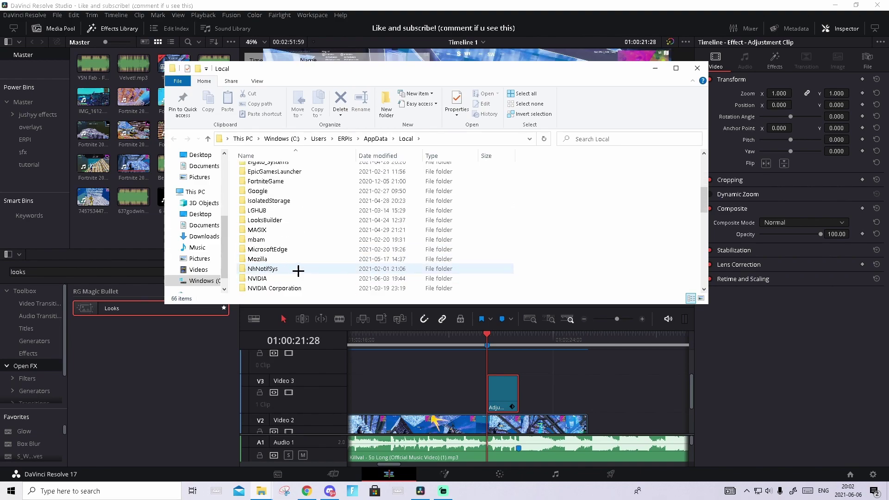
pyautogui.doubleClick(293, 221)
pyautogui.doubleClick(283, 179)
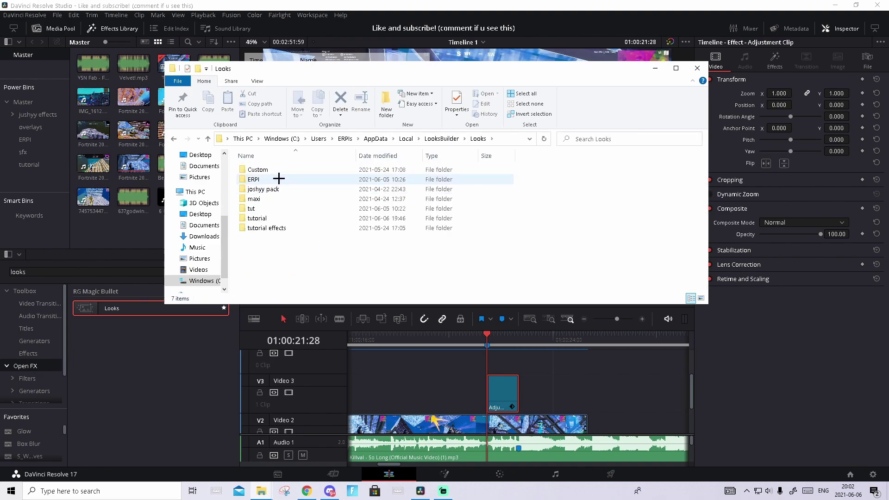
pyautogui.doubleClick(277, 169)
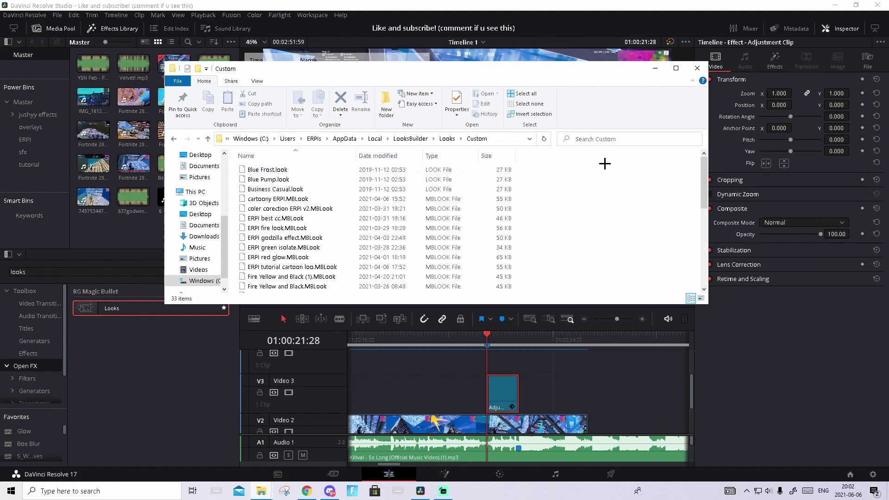
pyautogui.click(697, 68)
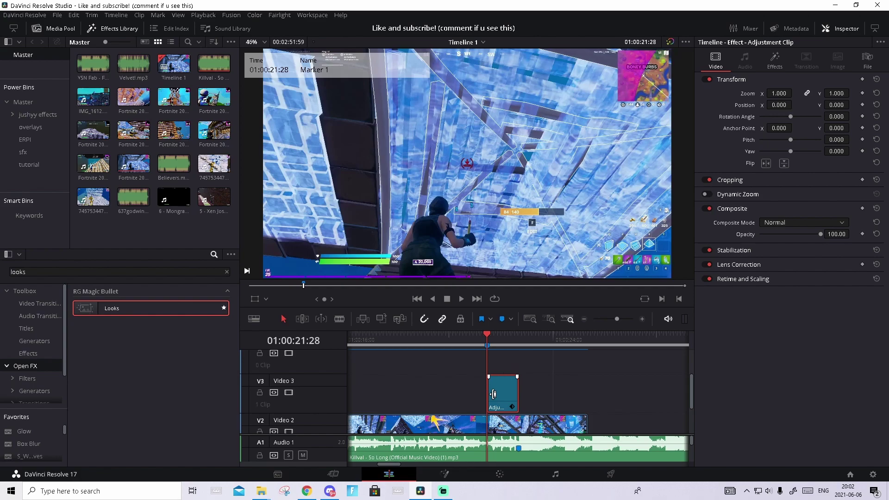
# Step: In the Looks editor, apply the 'Fire look ERPI' preset from the tutorial category
pyautogui.click(775, 60)
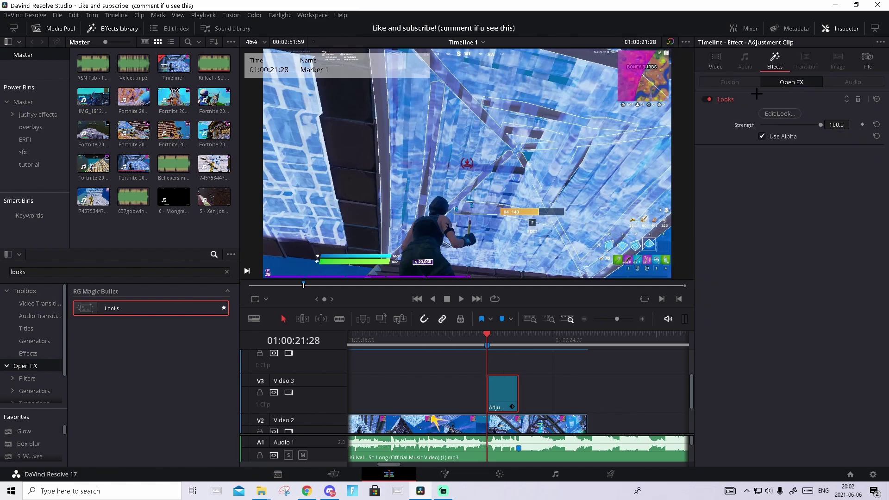
pyautogui.click(780, 114)
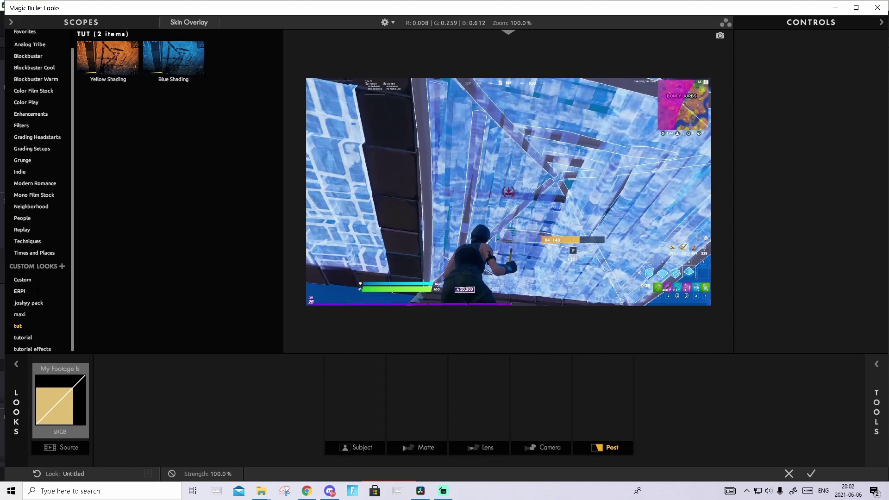
pyautogui.click(24, 337)
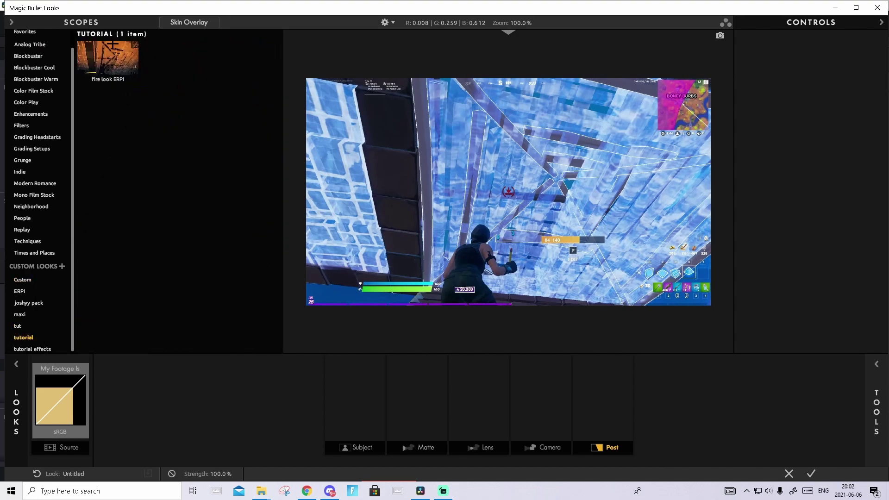
pyautogui.click(119, 49)
pyautogui.click(694, 401)
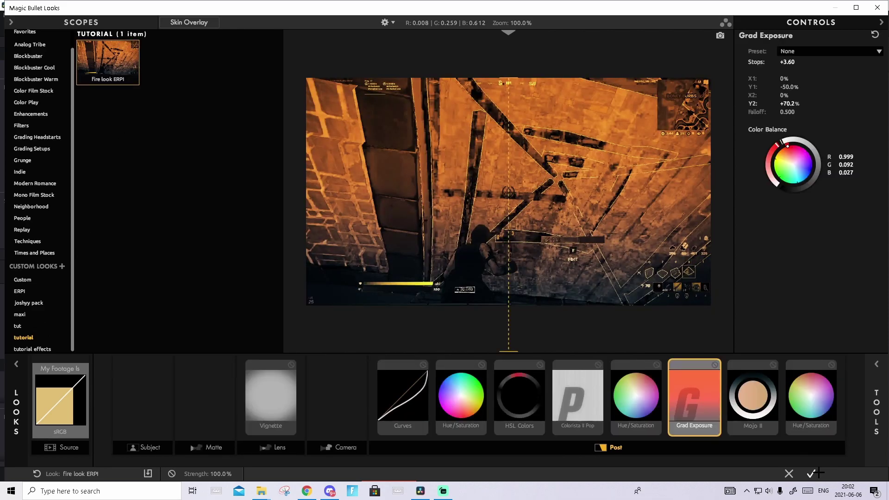
pyautogui.click(812, 473)
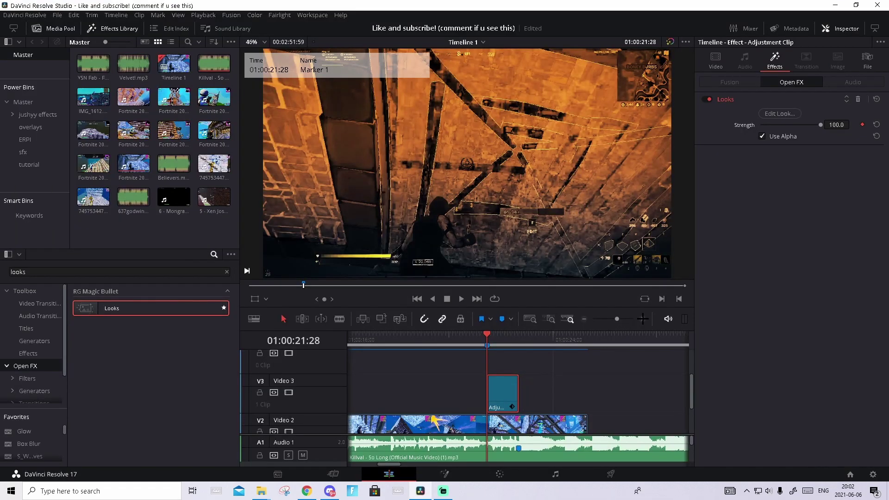
# Step: Give the Video 3 orange adjustment clip a fade-in of about +00:42
pyautogui.click(643, 319)
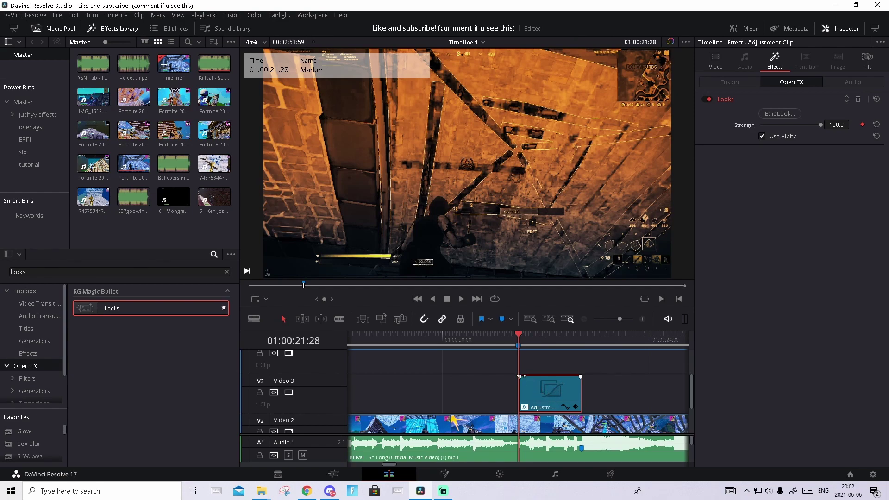
pyautogui.moveTo(520, 376); pyautogui.dragTo(551, 376)
pyautogui.rightClick(552, 386)
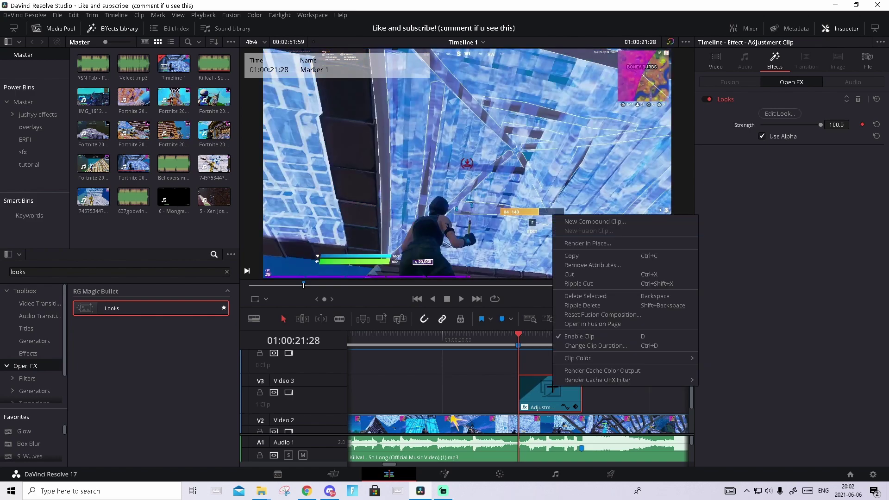
pyautogui.click(592, 372)
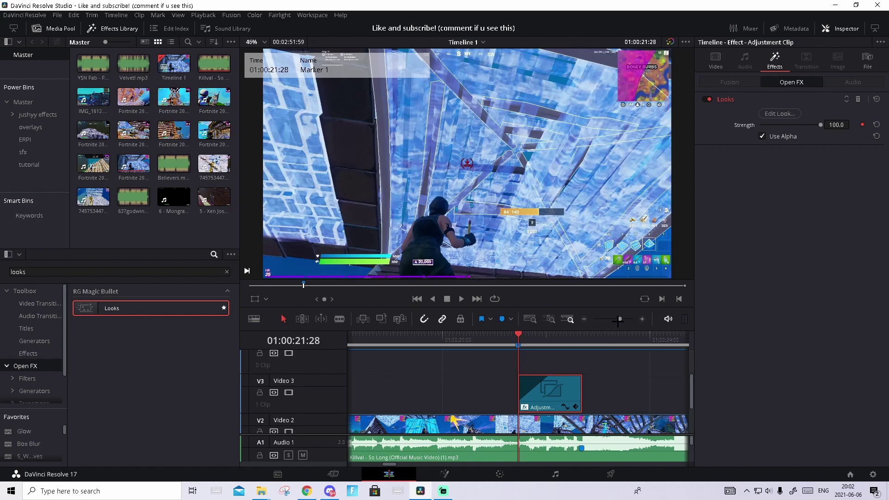
pyautogui.moveTo(618, 319); pyautogui.dragTo(616, 320)
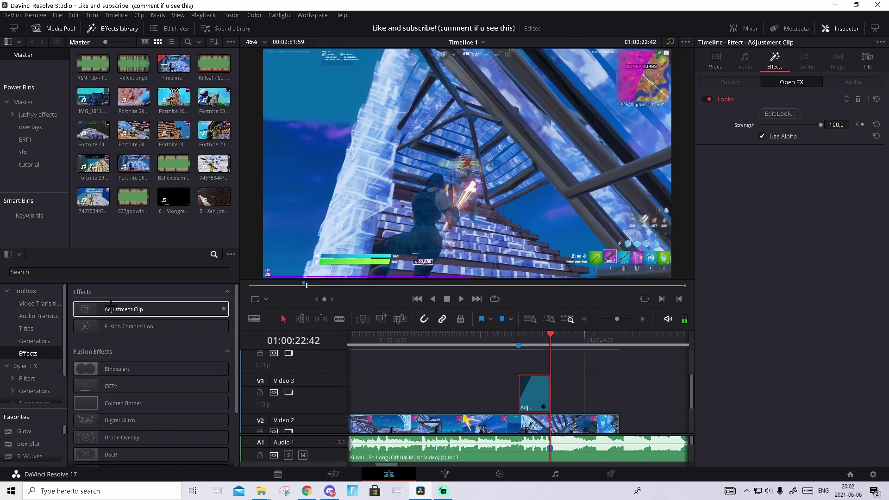
# Step: Add a second Adjustment Clip on a new Video 4 track and open it in Fusion
pyautogui.moveTo(152, 309); pyautogui.dragTo(424, 357)
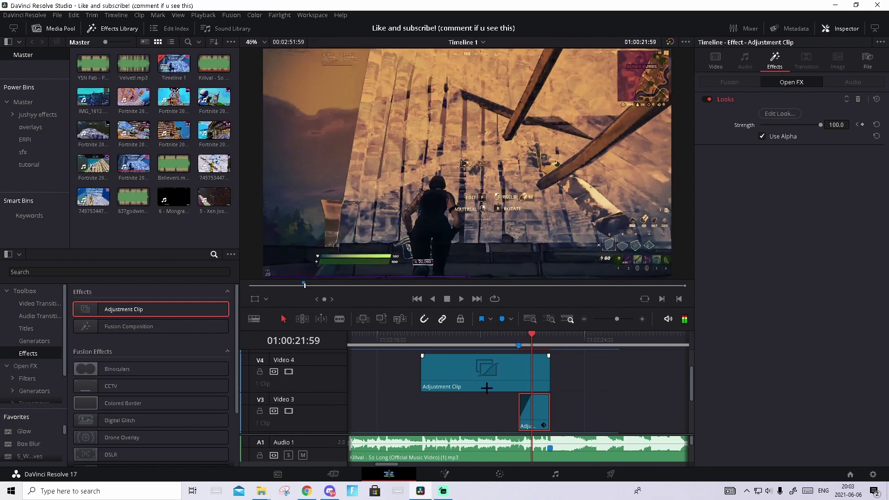
pyautogui.click(477, 381)
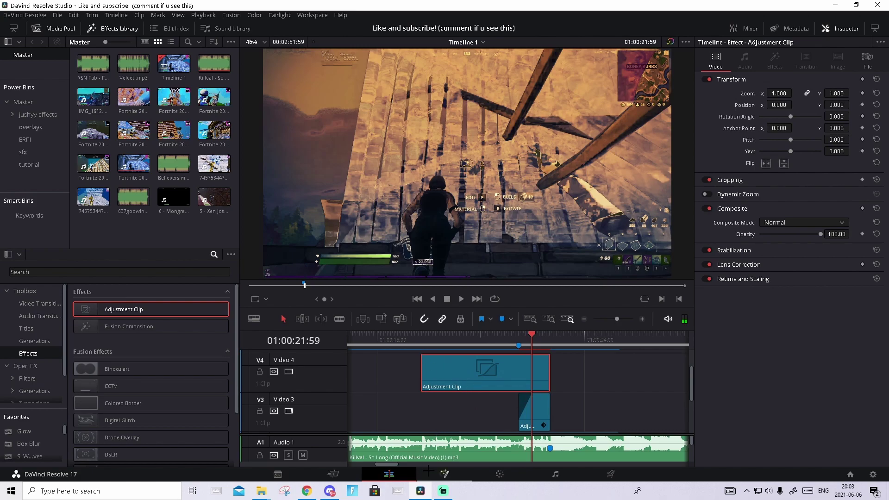
pyautogui.click(446, 473)
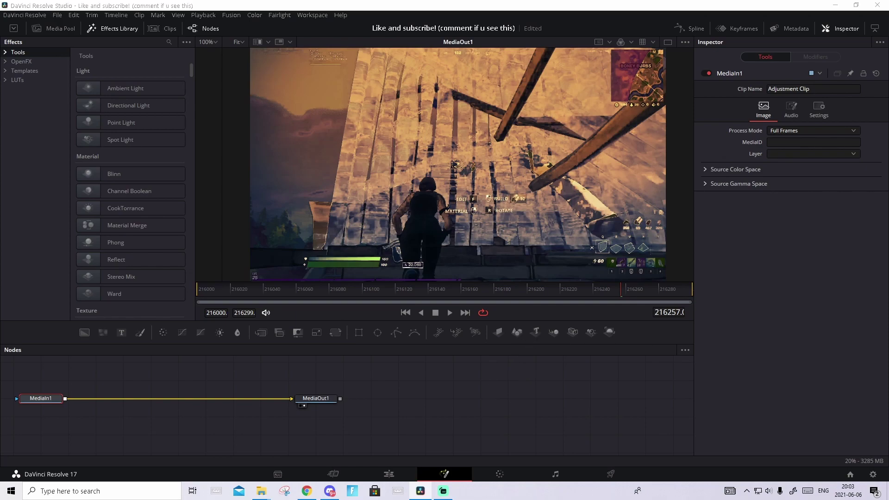
# Step: Insert the saved uniVHS1, S_Shake1 and Transform1 nodes, wiring Transform1 into MediaOut1
pyautogui.moveTo(690, 403); pyautogui.dragTo(123, 399)
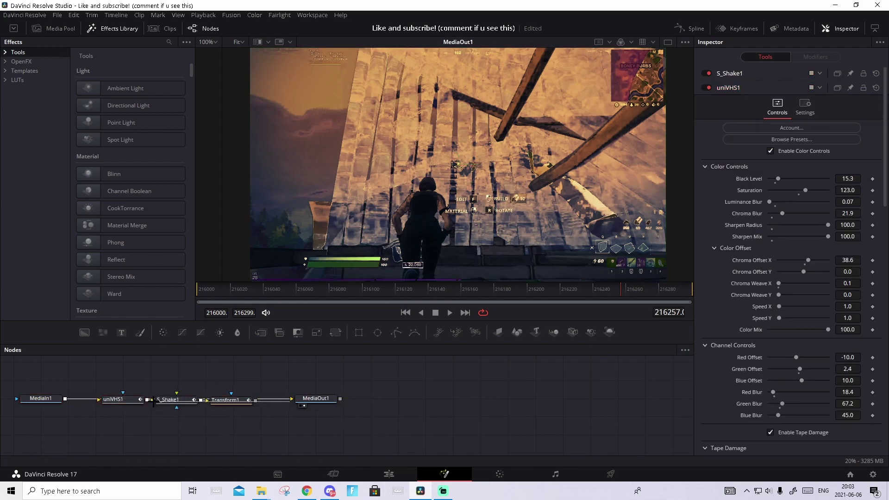
pyautogui.moveTo(285, 399); pyautogui.dragTo(305, 401)
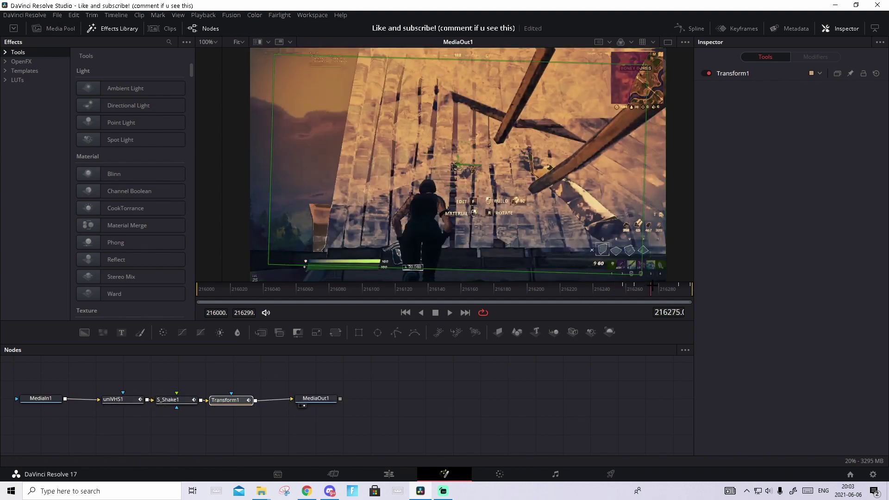
# Step: Back on the Edit page, trim the Video 4 adjustment clip to start later
pyautogui.click(396, 473)
pyautogui.rightClick(494, 356)
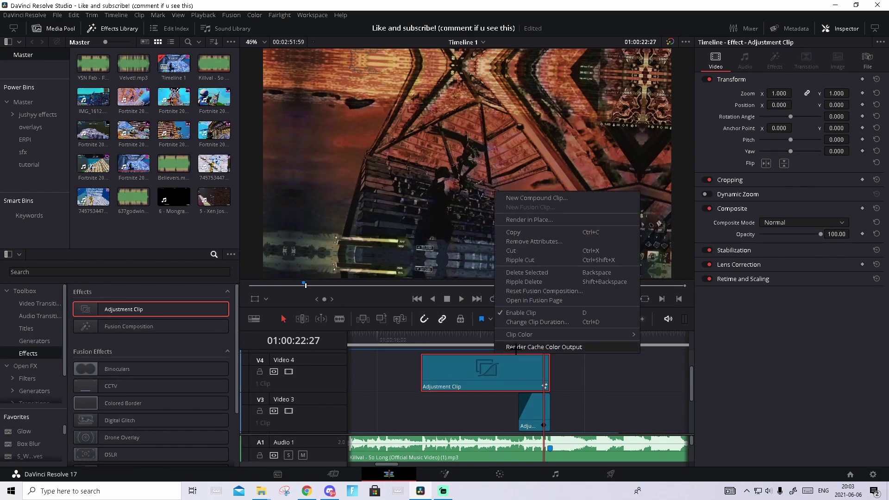
pyautogui.click(516, 350)
pyautogui.moveTo(423, 371); pyautogui.dragTo(492, 372)
# Step: Place a third Adjustment Clip on Video 3 at Marker 1 and open it in Fusion
pyautogui.hotkey('shift', 'Down')
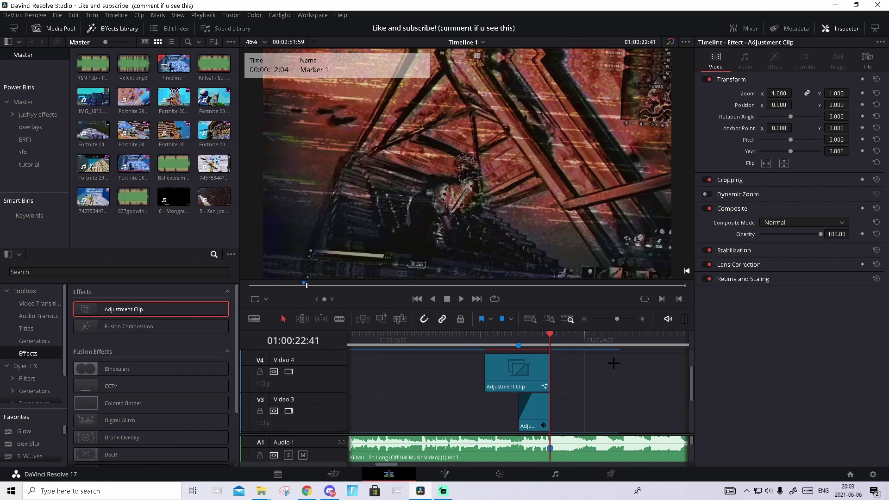
pyautogui.moveTo(124, 309); pyautogui.dragTo(555, 403)
pyautogui.click(563, 340)
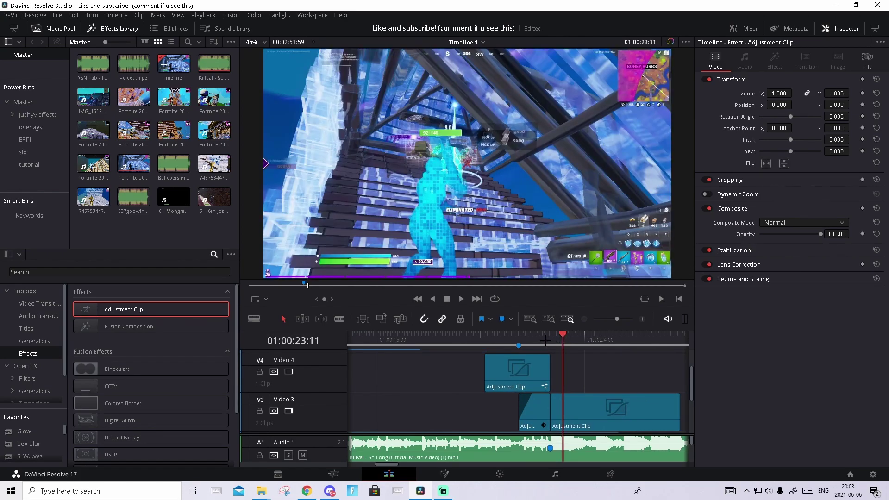
pyautogui.click(445, 473)
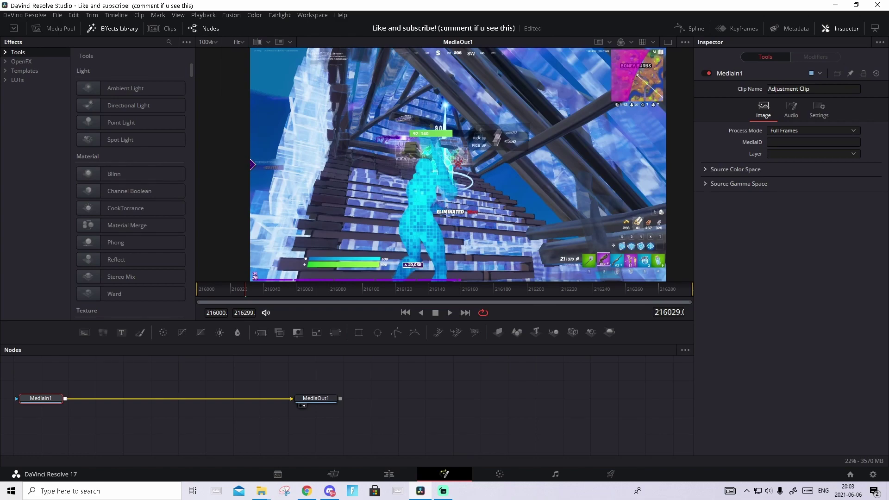
# Step: Insert the shake, flicker and S_DuoTone1 nodes with the duotone's Mix With Source at 0.5
pyautogui.moveTo(888, 412); pyautogui.dragTo(236, 405)
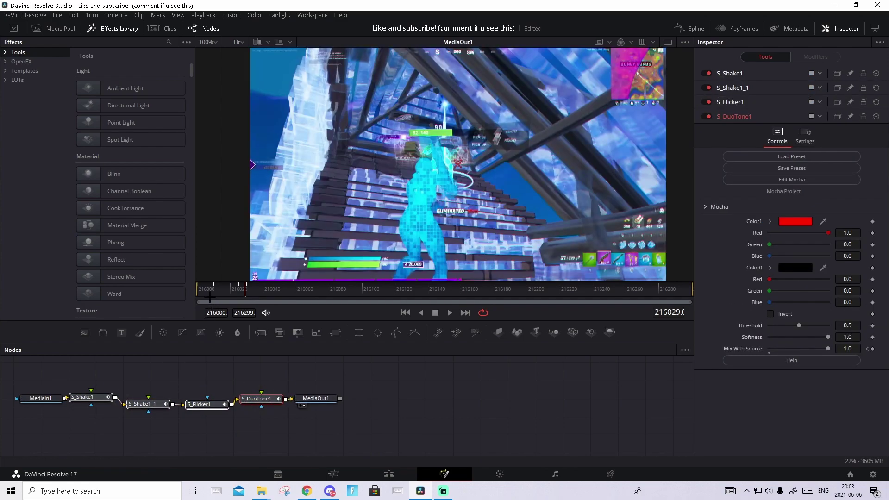
pyautogui.moveTo(206, 291); pyautogui.dragTo(179, 290)
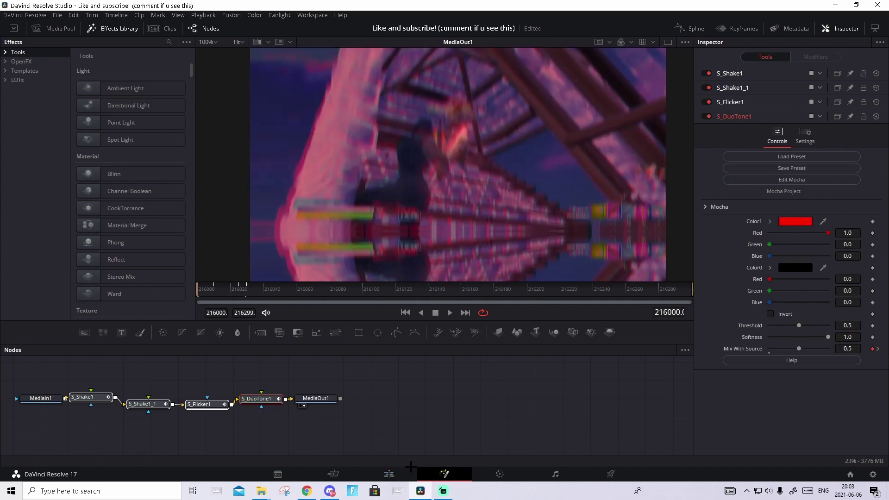
pyautogui.click(389, 474)
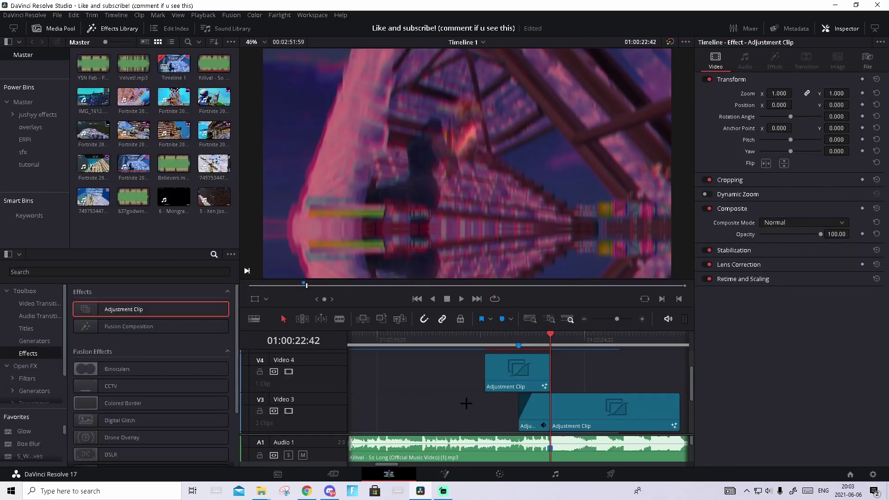